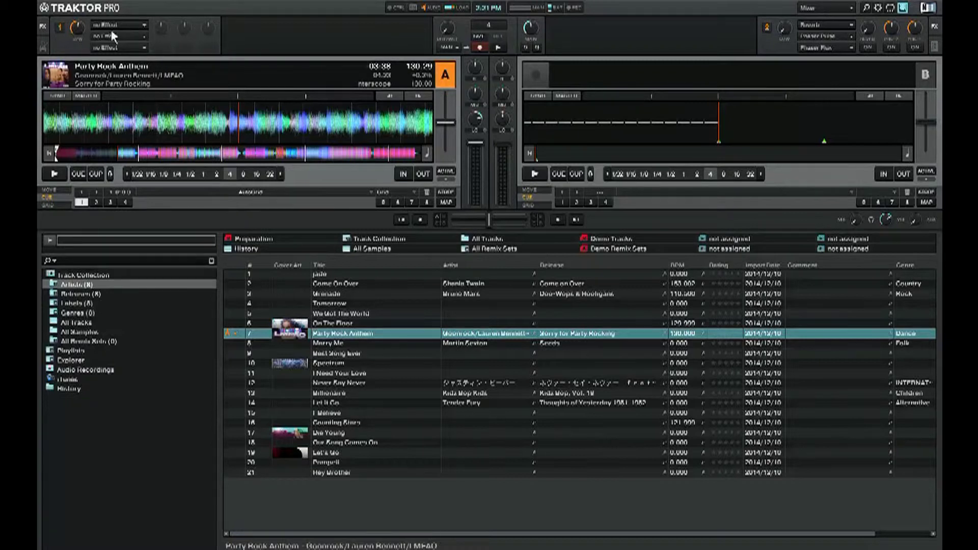
# Step: Browse FX unit 1's slot effect lists and set the first slot to Reverb
pyautogui.click(145, 27)
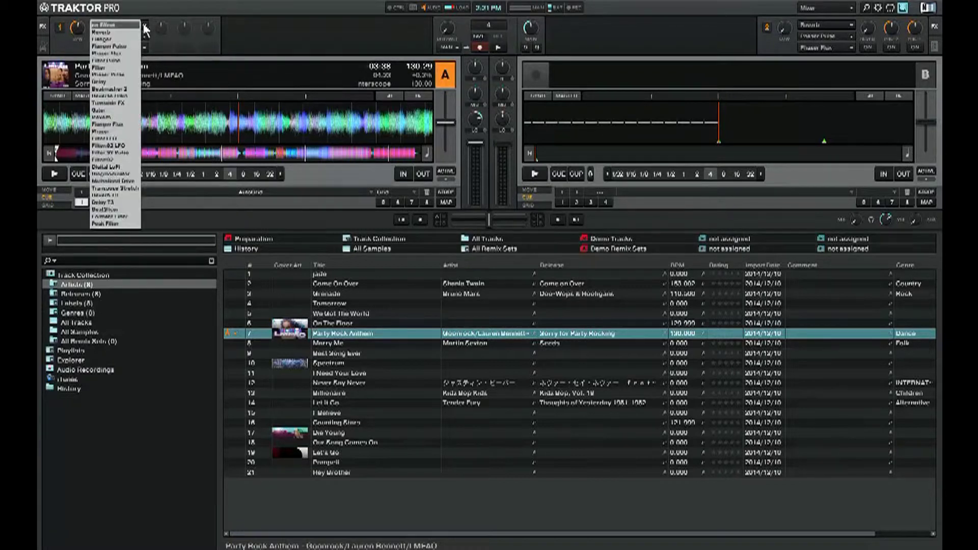
pyautogui.click(145, 28)
pyautogui.click(146, 34)
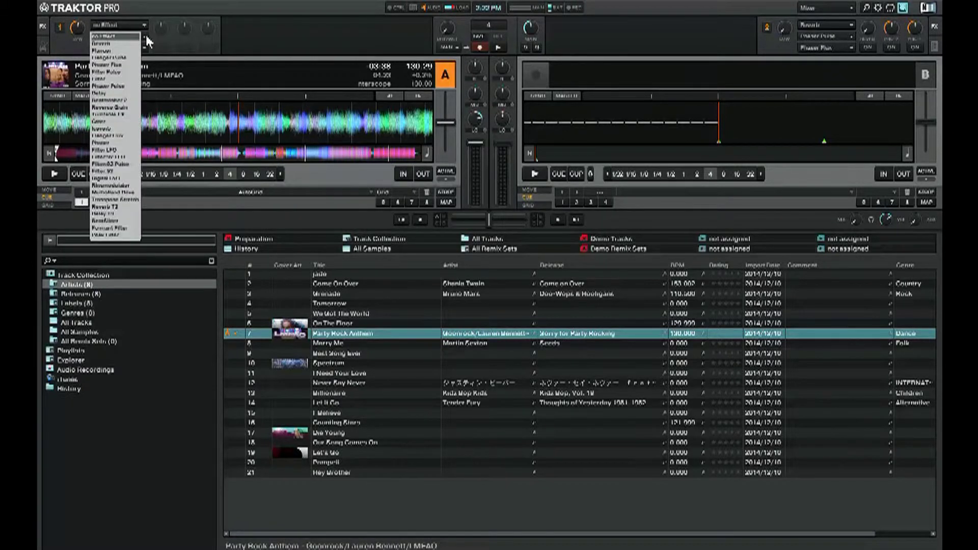
pyautogui.click(145, 35)
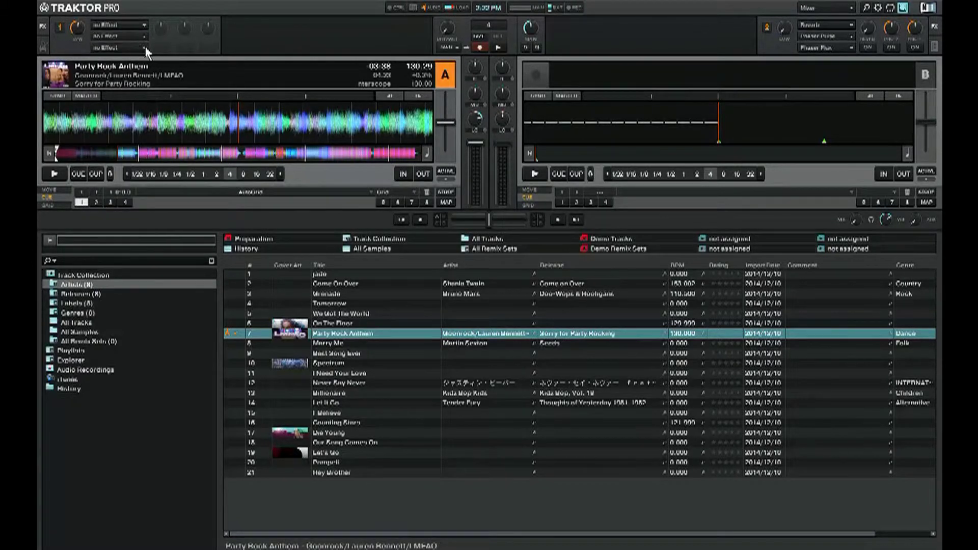
pyautogui.click(145, 47)
pyautogui.click(145, 47)
pyautogui.click(144, 24)
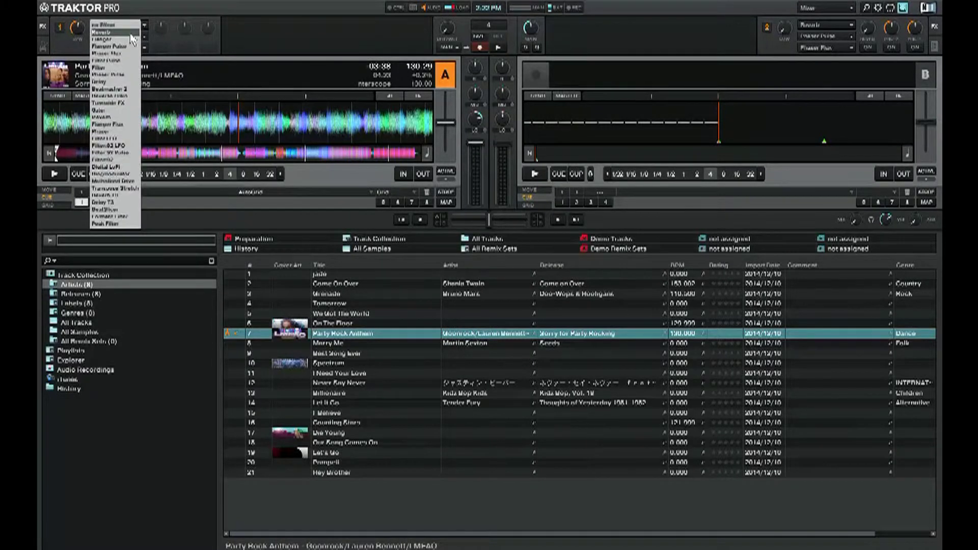
pyautogui.click(130, 35)
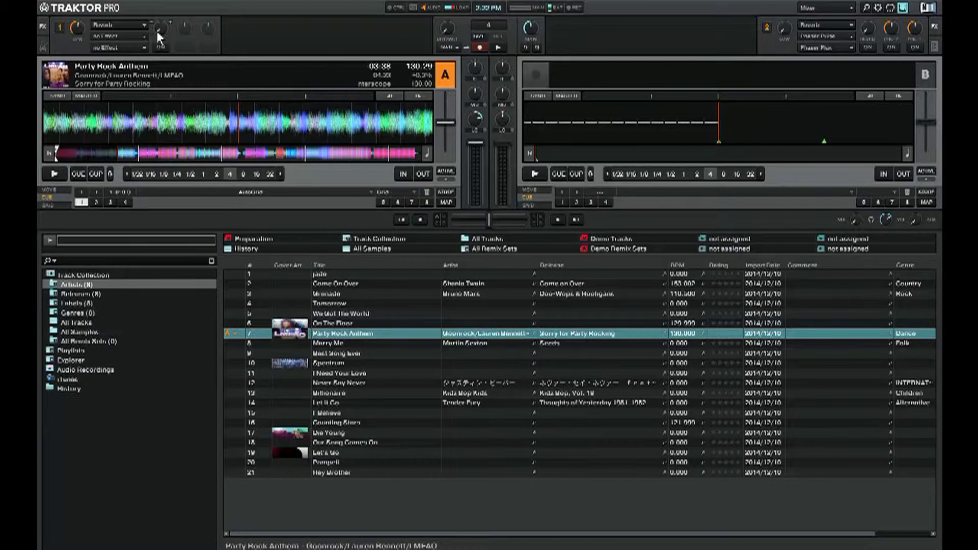
# Step: Turn up the Reverb amount knob and switch the Reverb effect on
pyautogui.moveTo(157, 31); pyautogui.dragTo(156, 27)
pyautogui.click(161, 48)
pyautogui.click(161, 48)
pyautogui.click(161, 48)
pyautogui.moveTo(158, 34); pyautogui.dragTo(155, 33)
pyautogui.click(866, 9)
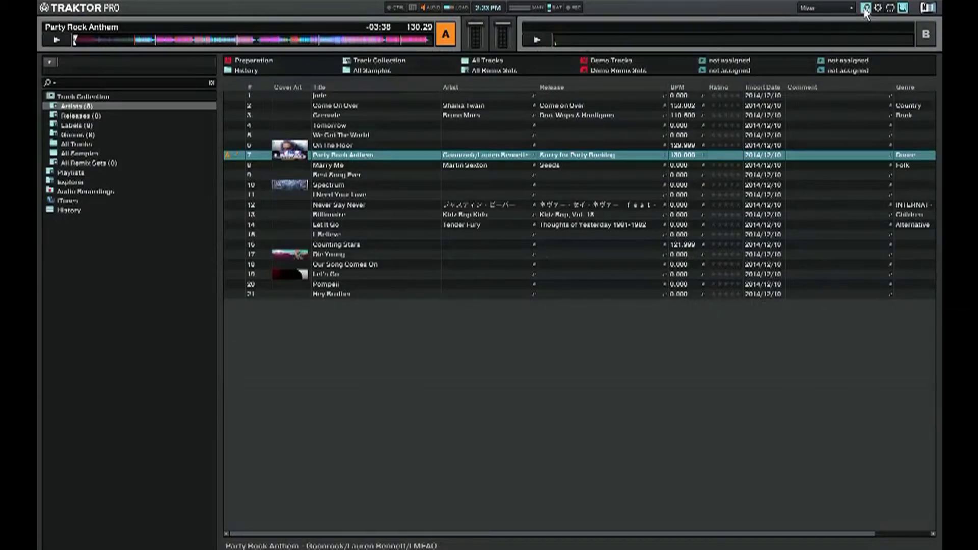
pyautogui.click(866, 8)
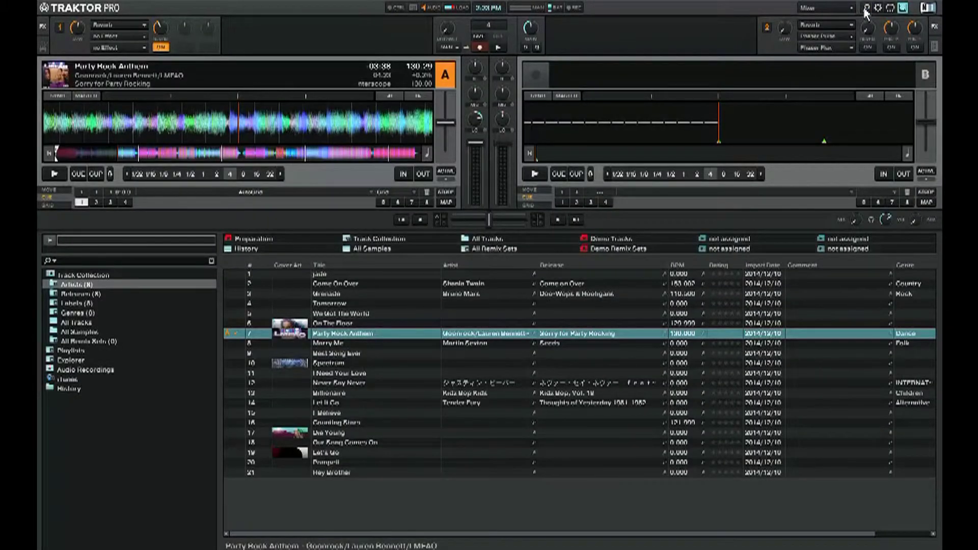
pyautogui.click(877, 9)
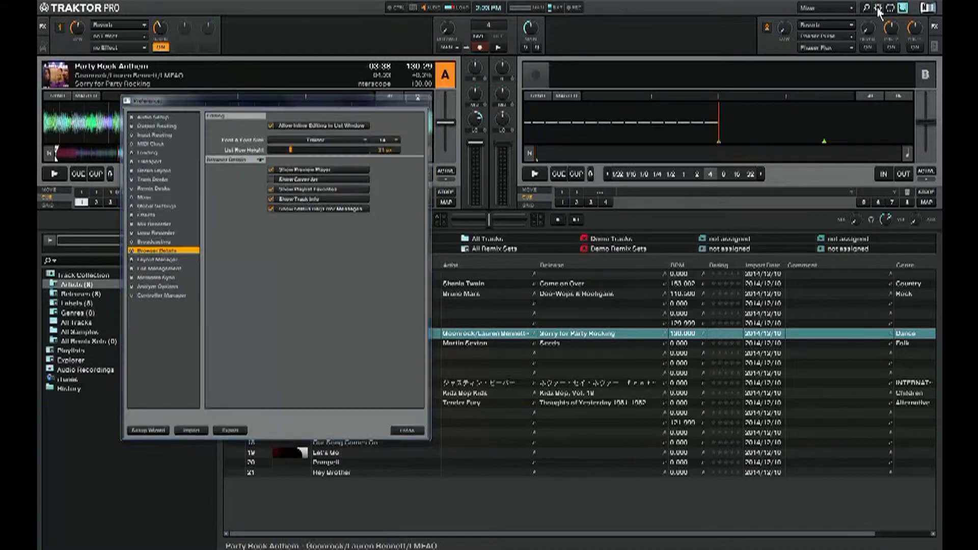
pyautogui.click(878, 8)
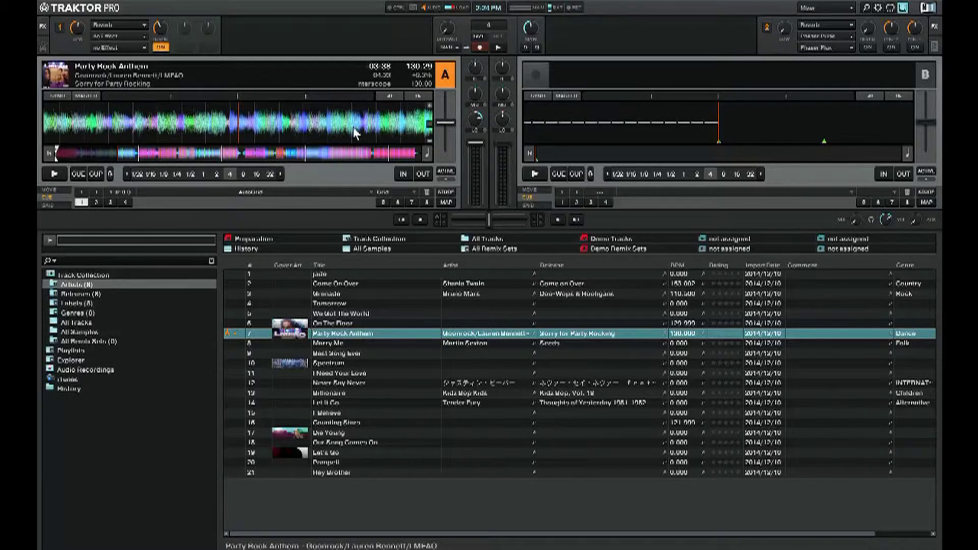
# Step: Start Party Rock Anthem playing on Deck A with the space bar
pyautogui.press('space')
pyautogui.press('space')
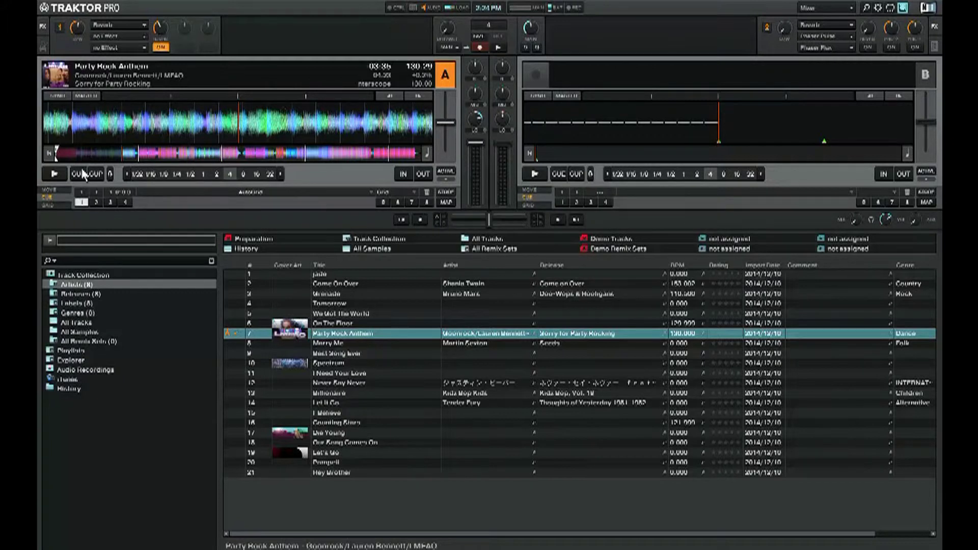
# Step: Play and stop Deck A, then use the tempo fader and buttons to reach about 124.48 BPM
pyautogui.click(53, 176)
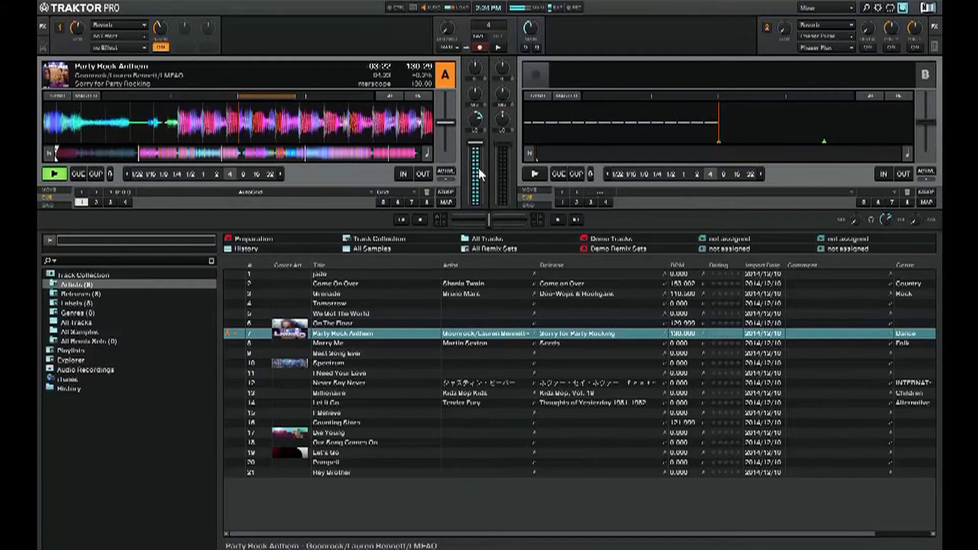
pyautogui.click(54, 177)
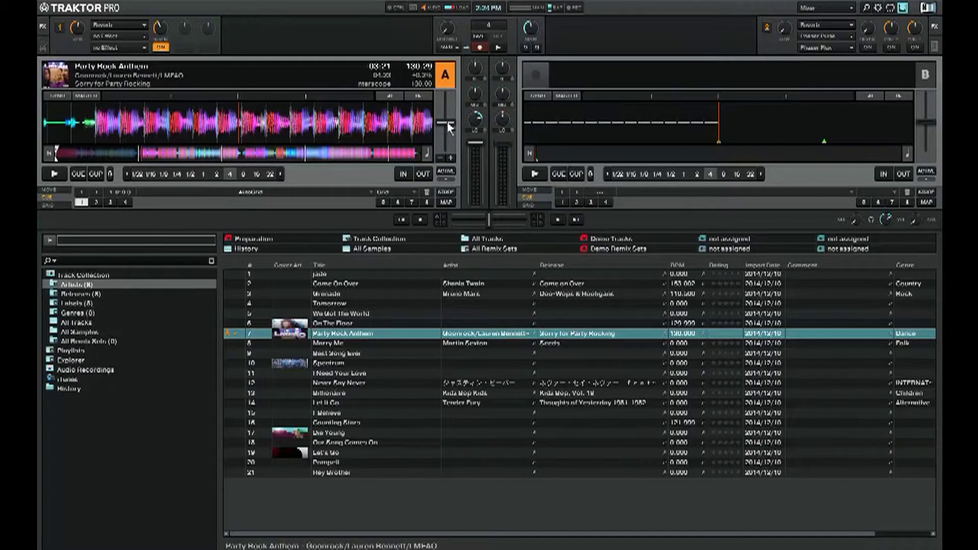
pyautogui.moveTo(448, 123)
pyautogui.mouseDown()
pyautogui.moveTo(448, 143)
pyautogui.moveTo(447, 107)
pyautogui.mouseUp()
pyautogui.moveTo(447, 108); pyautogui.dragTo(446, 133)
pyautogui.moveTo(445, 133); pyautogui.dragTo(445, 121)
pyautogui.click(450, 157)
pyautogui.click(441, 156)
pyautogui.click(441, 157)
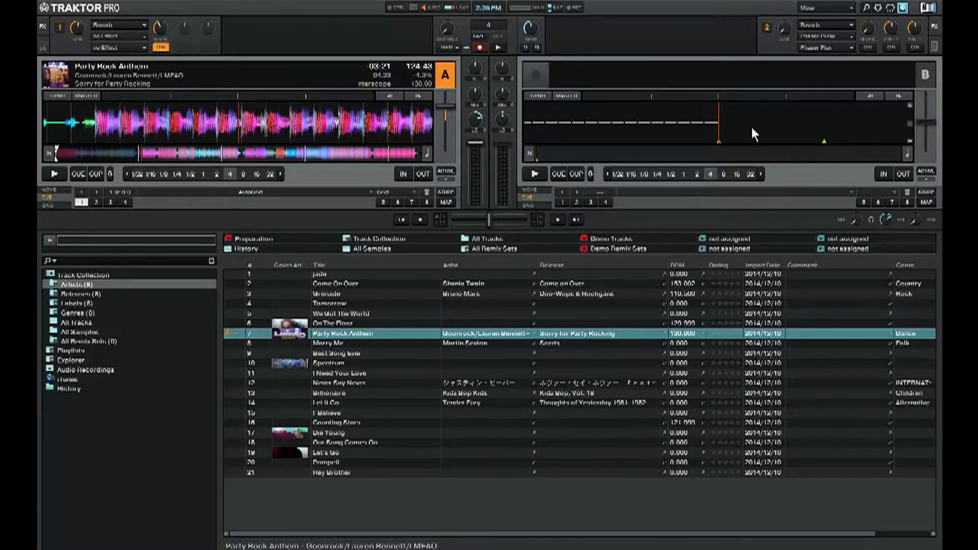
# Step: Turn up Deck A's Lo EQ, then slide the crossfader toward Deck A and back to centre
pyautogui.moveTo(919, 124)
pyautogui.moveTo(481, 118); pyautogui.dragTo(481, 101)
pyautogui.moveTo(488, 219); pyautogui.dragTo(515, 220)
pyautogui.moveTo(513, 220); pyautogui.dragTo(490, 220)
# Step: Open the History favorite to see the single Party Rock Anthem play logged from deck A
pyautogui.click(240, 249)
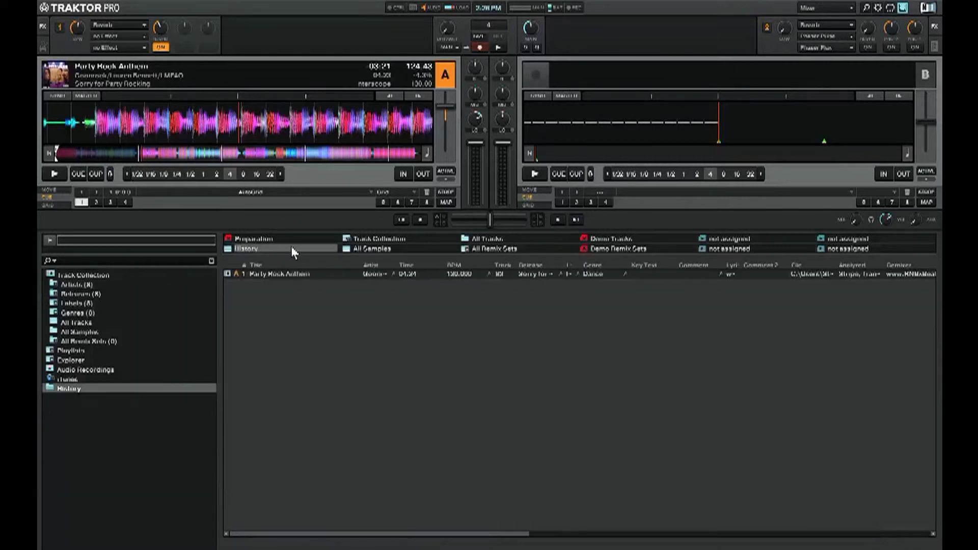
# Step: View the Track Collection, All Samples, All Tracks and All Remix Sets lists in turn
pyautogui.click(366, 239)
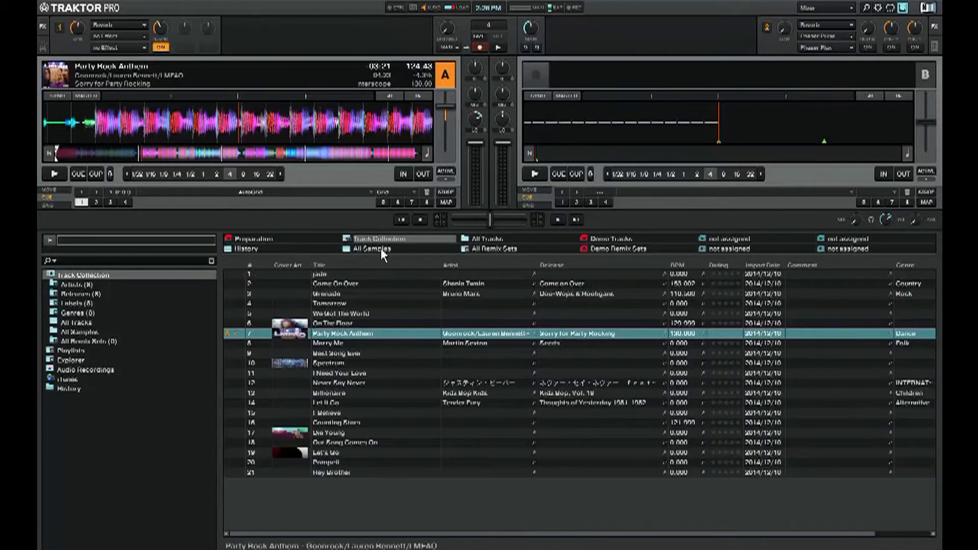
pyautogui.click(382, 251)
pyautogui.click(494, 240)
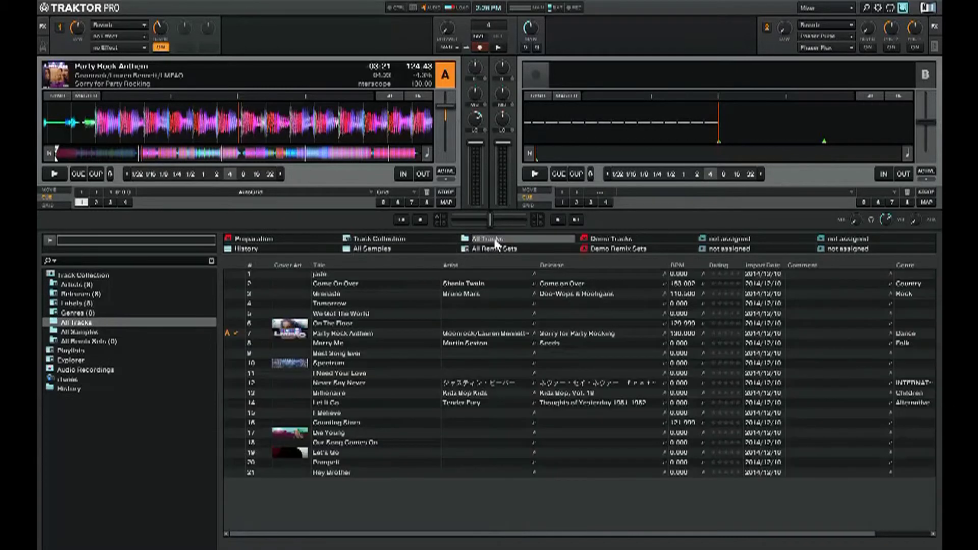
pyautogui.click(497, 250)
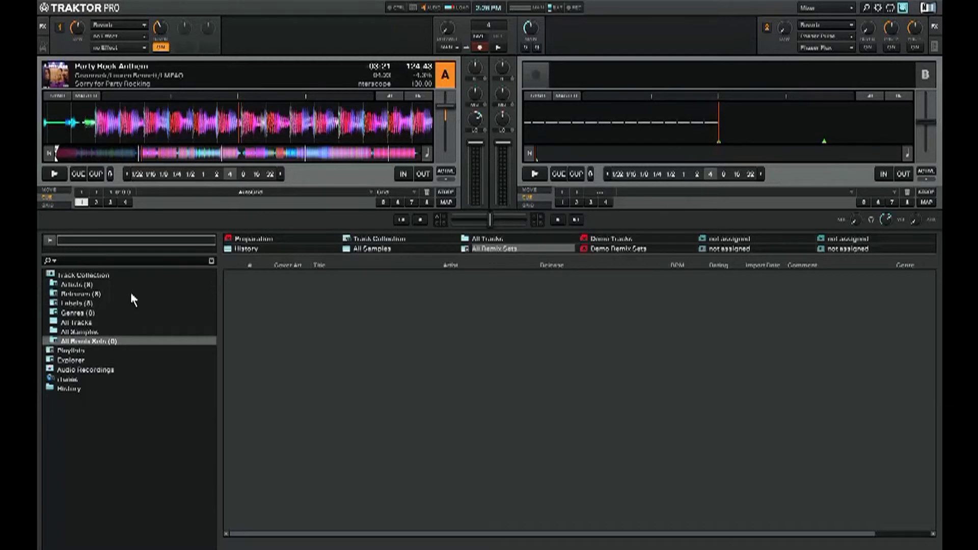
# Step: Select Releases, then Genres, expanding it into Alternative, Country, Dance, Folk and Rock
pyautogui.click(83, 294)
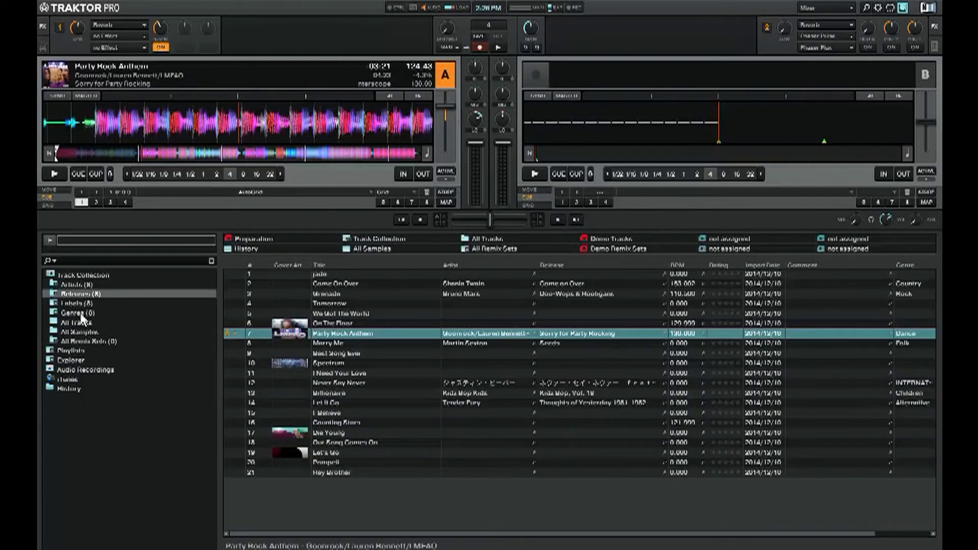
pyautogui.click(82, 314)
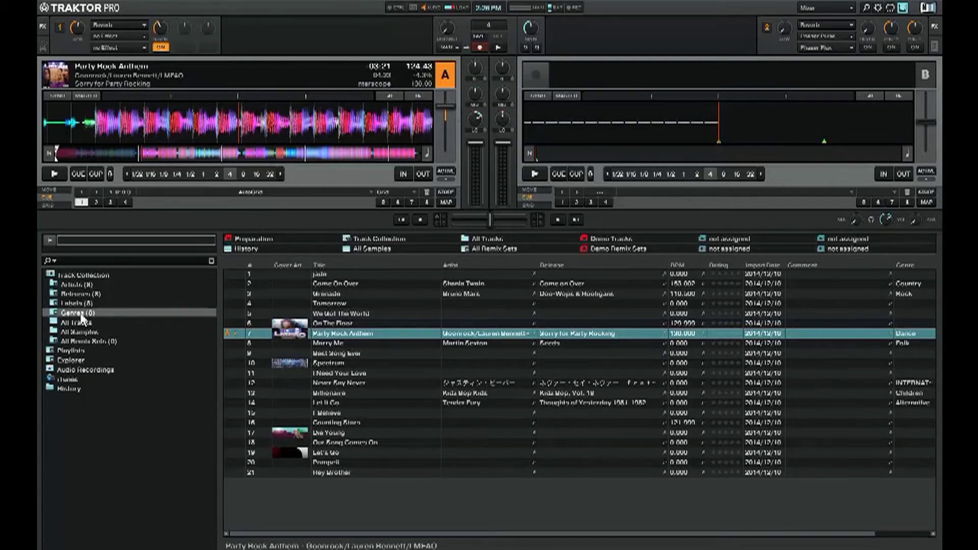
pyautogui.click(81, 314)
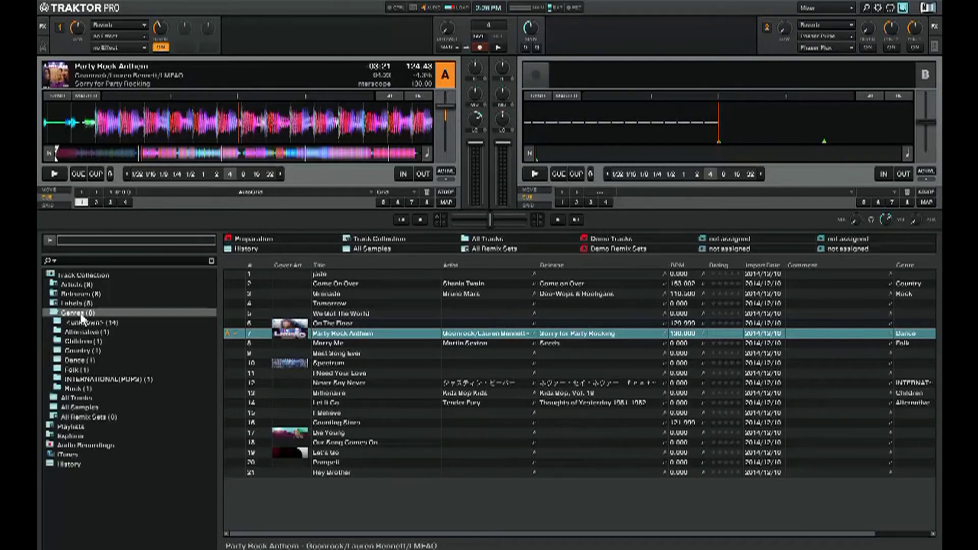